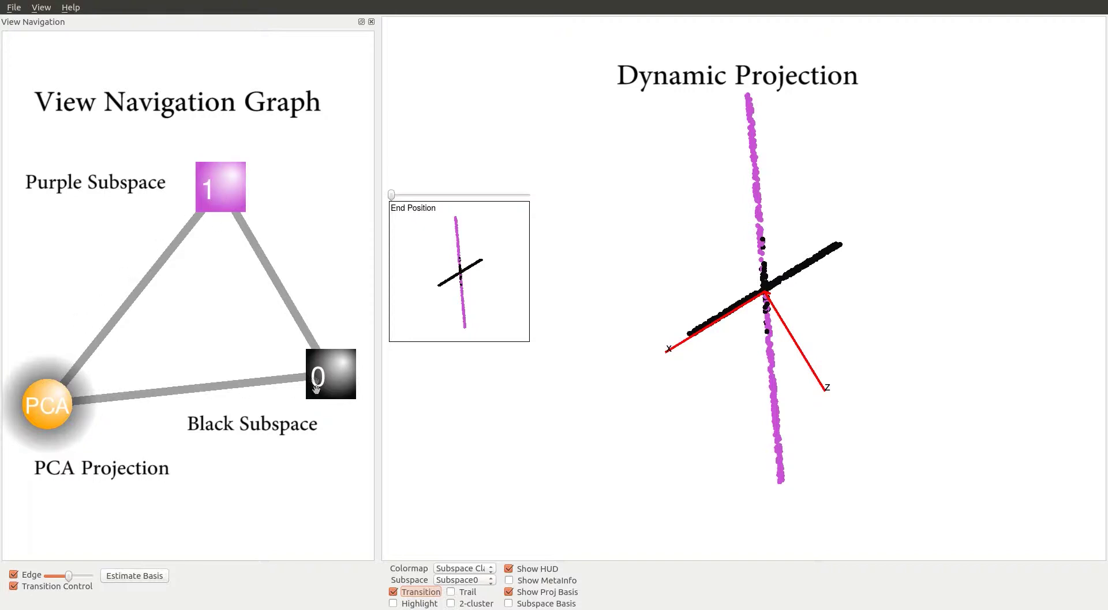
# - Animate the projection from the purple subspace to the black subspace and back to PCA
pyautogui.click(231, 186)
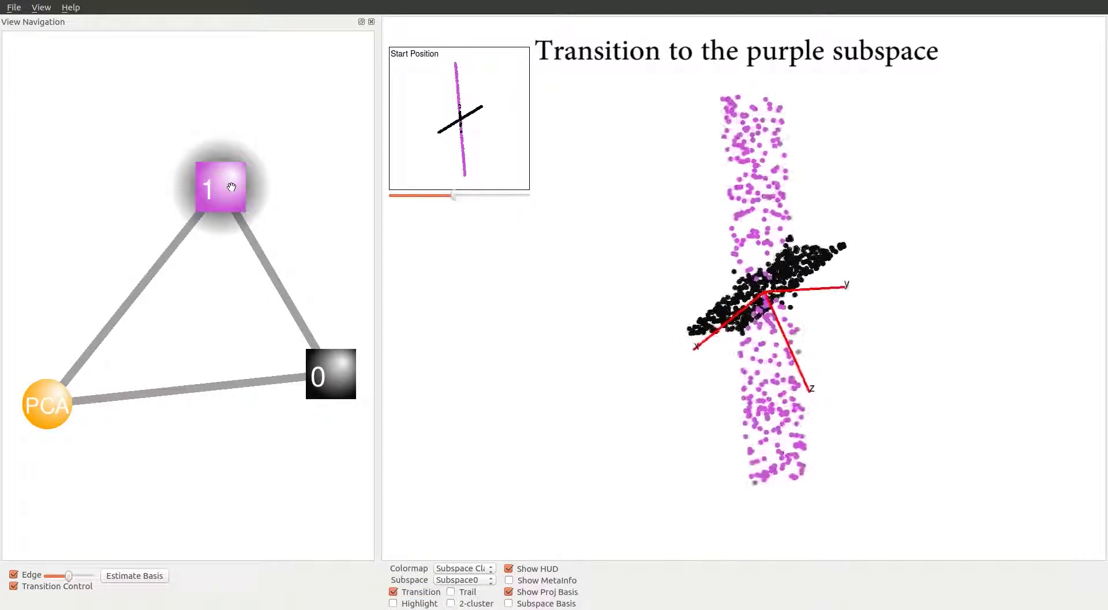
pyautogui.click(324, 387)
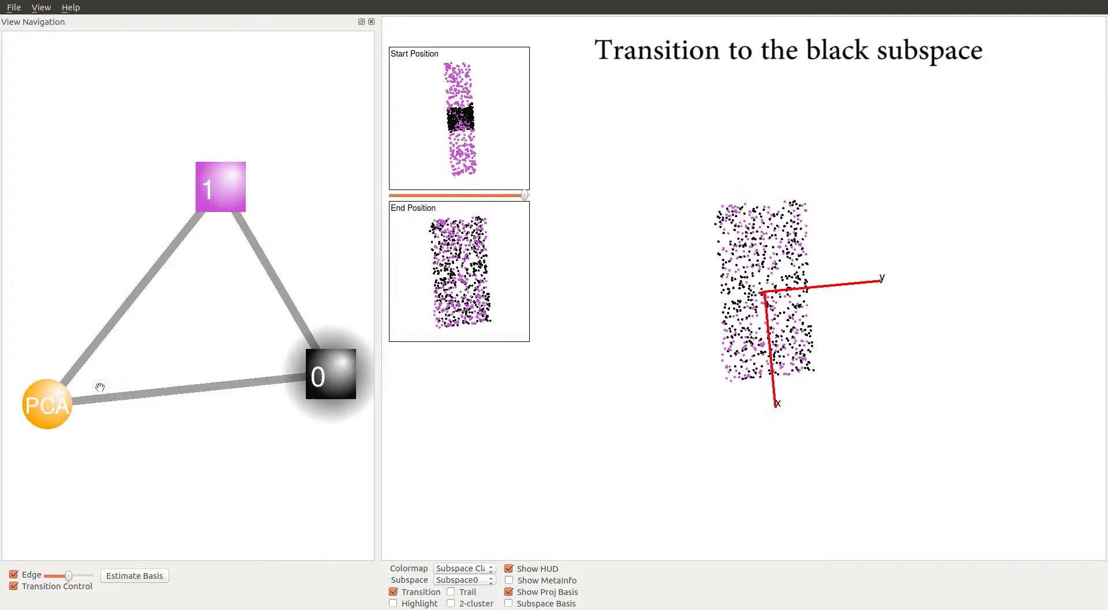
pyautogui.click(57, 398)
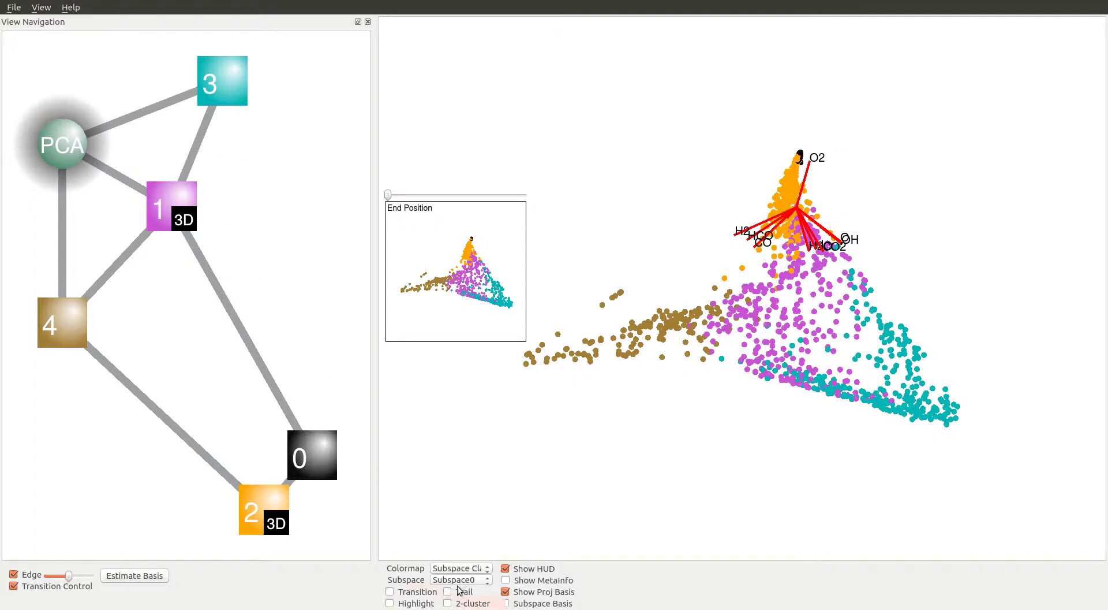
pyautogui.click(466, 570)
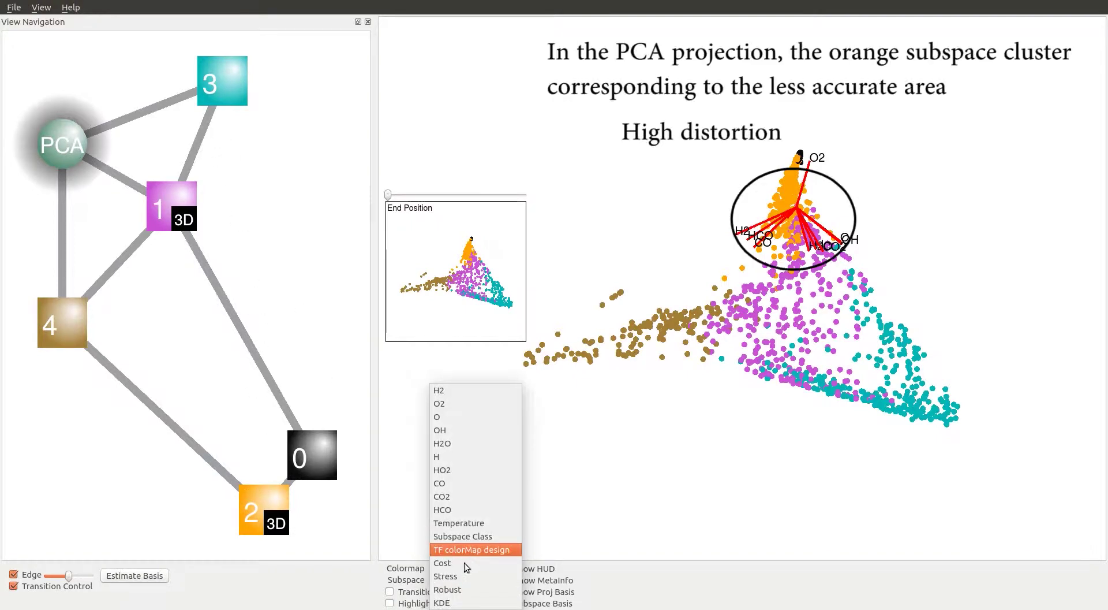
pyautogui.click(464, 562)
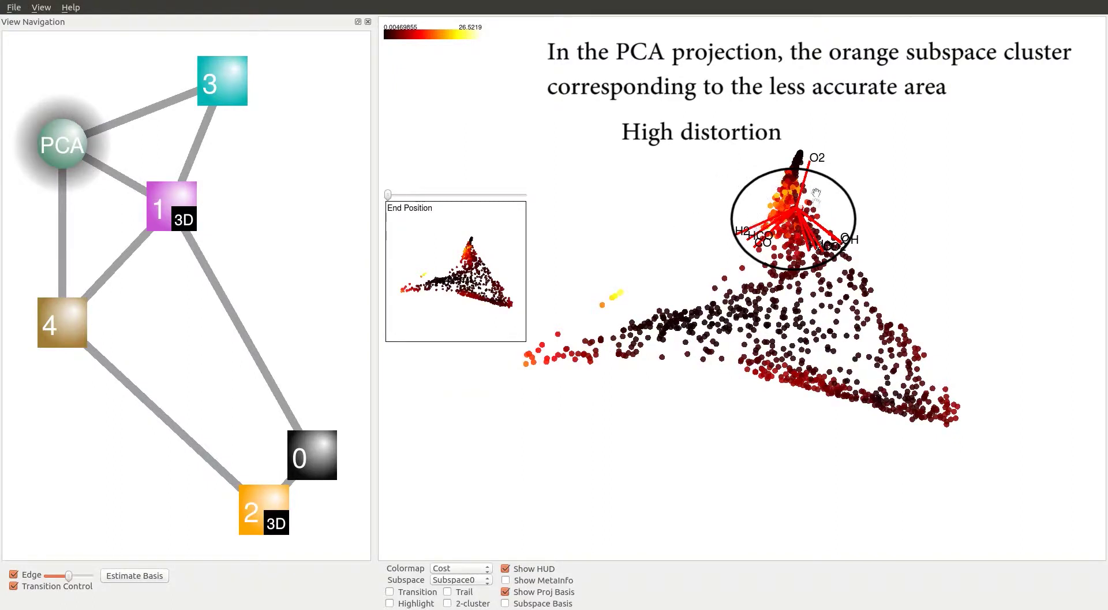
pyautogui.click(468, 570)
pyautogui.click(469, 537)
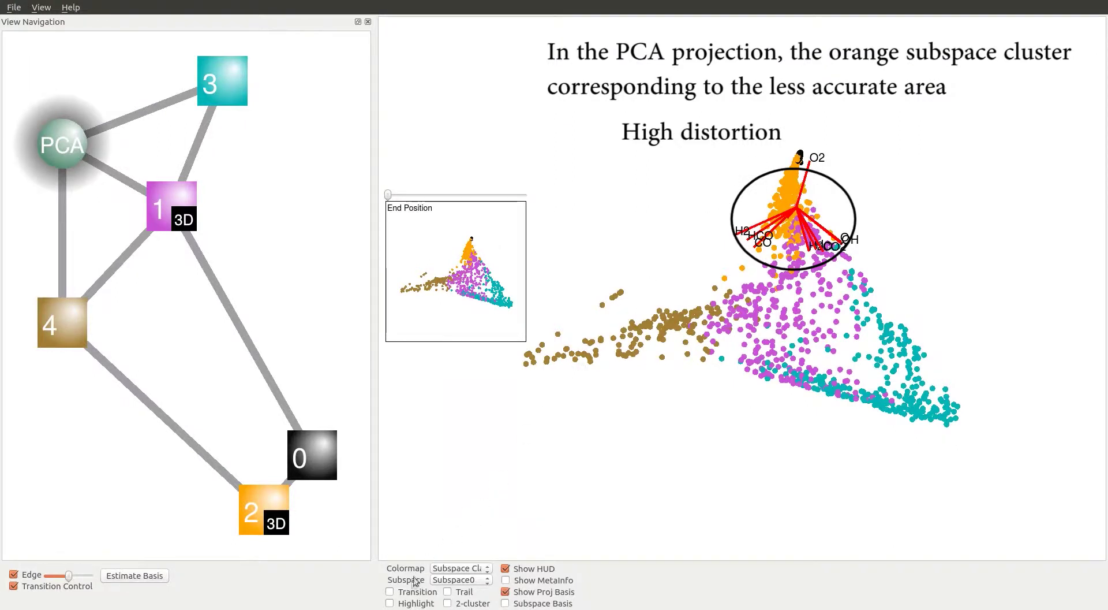
# - Enable Transition, move through subspaces 3, 1 and 4, then rewind the slider slightly
pyautogui.click(397, 591)
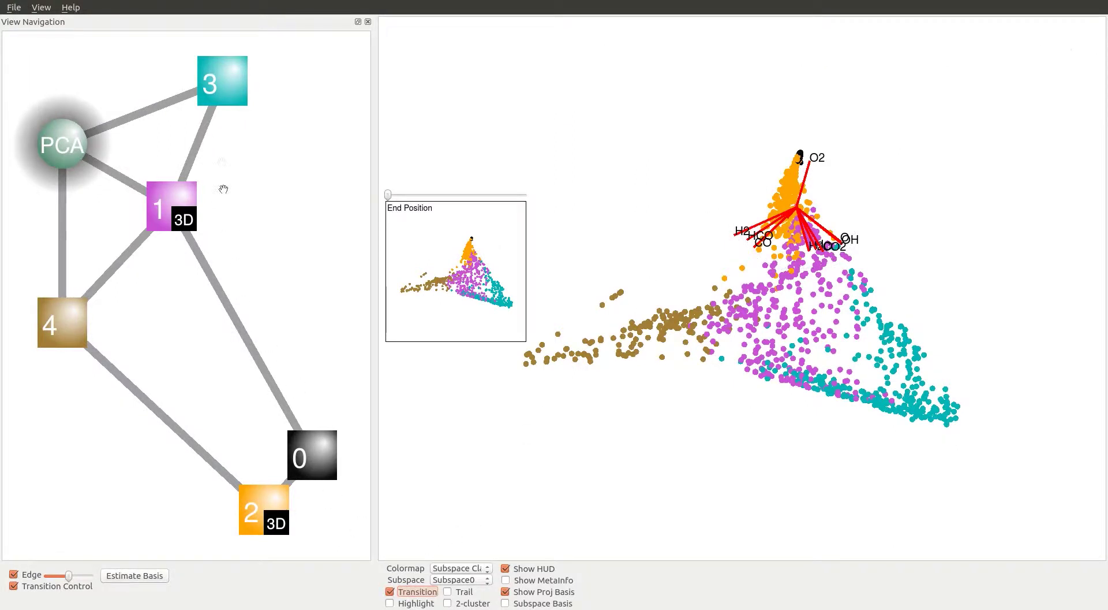
pyautogui.click(215, 87)
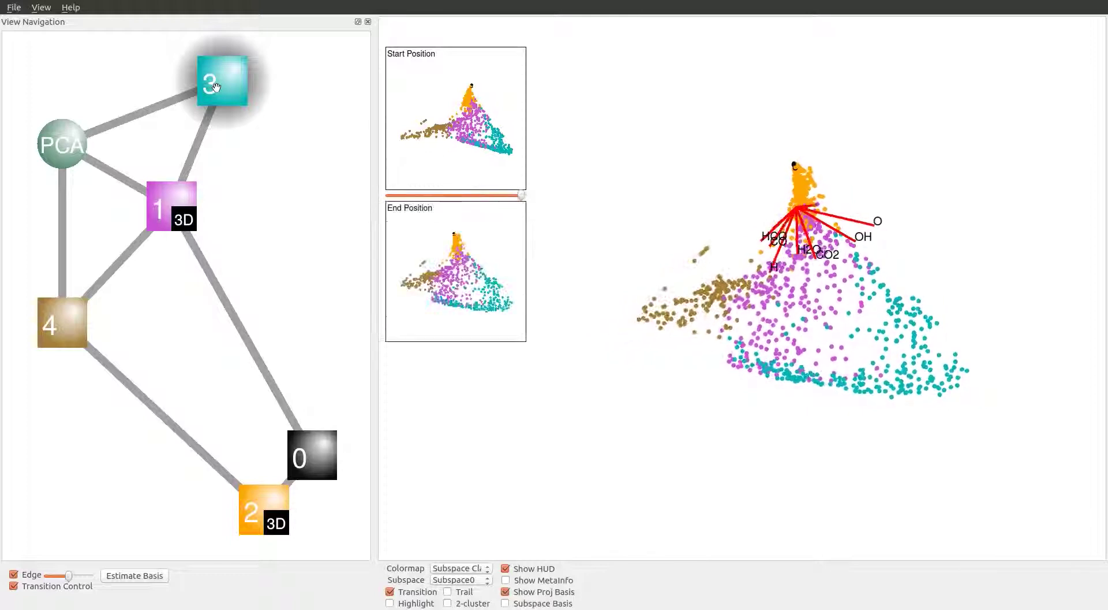
pyautogui.click(173, 184)
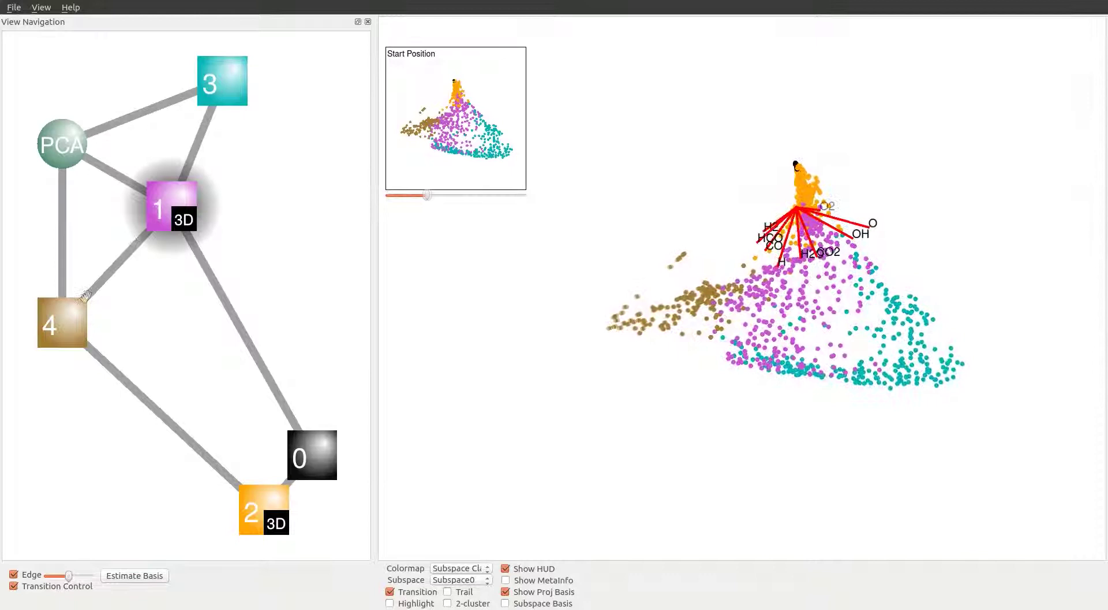
pyautogui.click(58, 320)
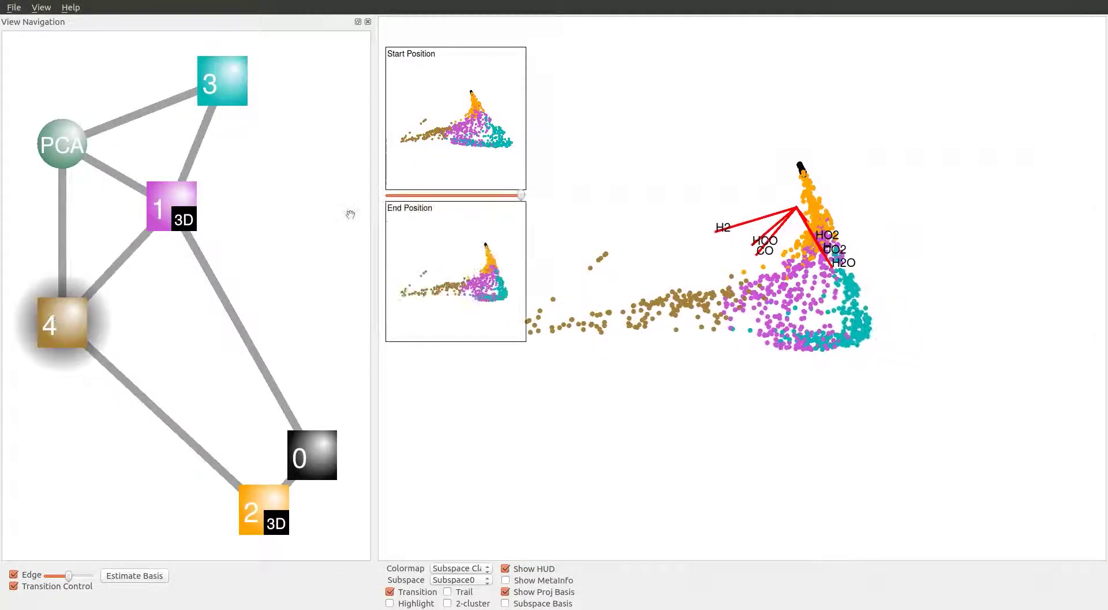
pyautogui.moveTo(521, 197)
pyautogui.mouseDown()
pyautogui.moveTo(408, 198)
pyautogui.moveTo(524, 204)
pyautogui.mouseUp()
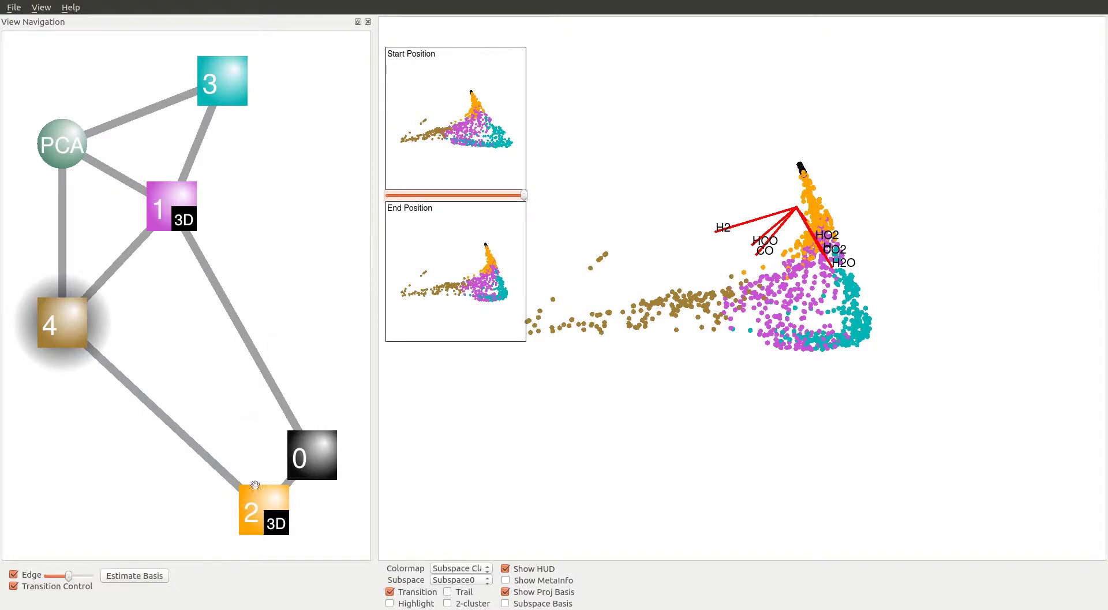
# - Move to subspace 2 and replay part of the transition with the slider
pyautogui.click(264, 522)
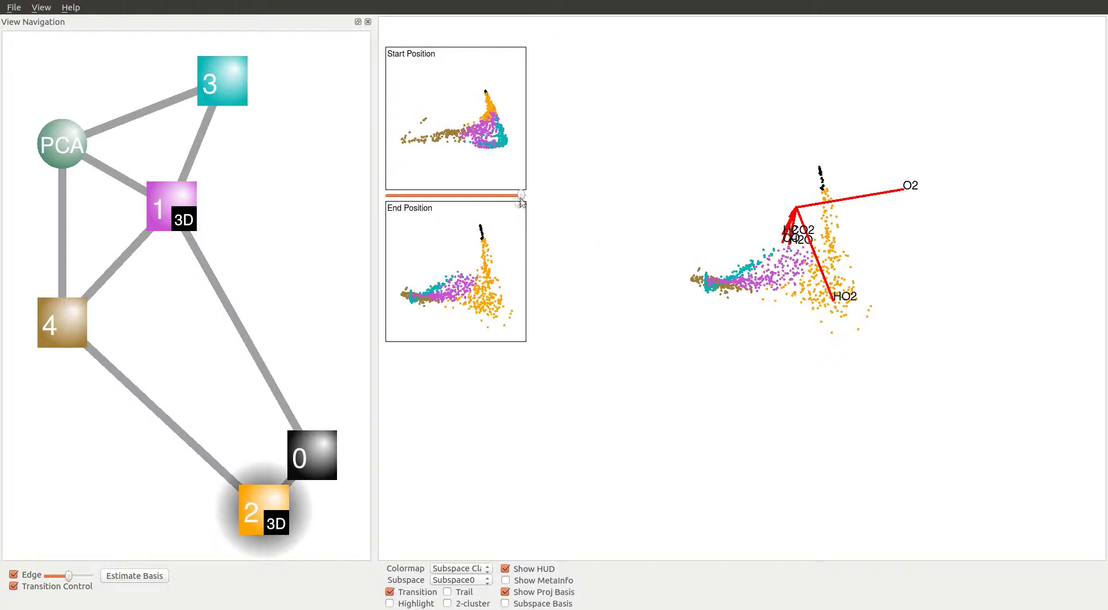
pyautogui.moveTo(521, 201)
pyautogui.mouseDown()
pyautogui.moveTo(389, 209)
pyautogui.moveTo(523, 219)
pyautogui.mouseUp()
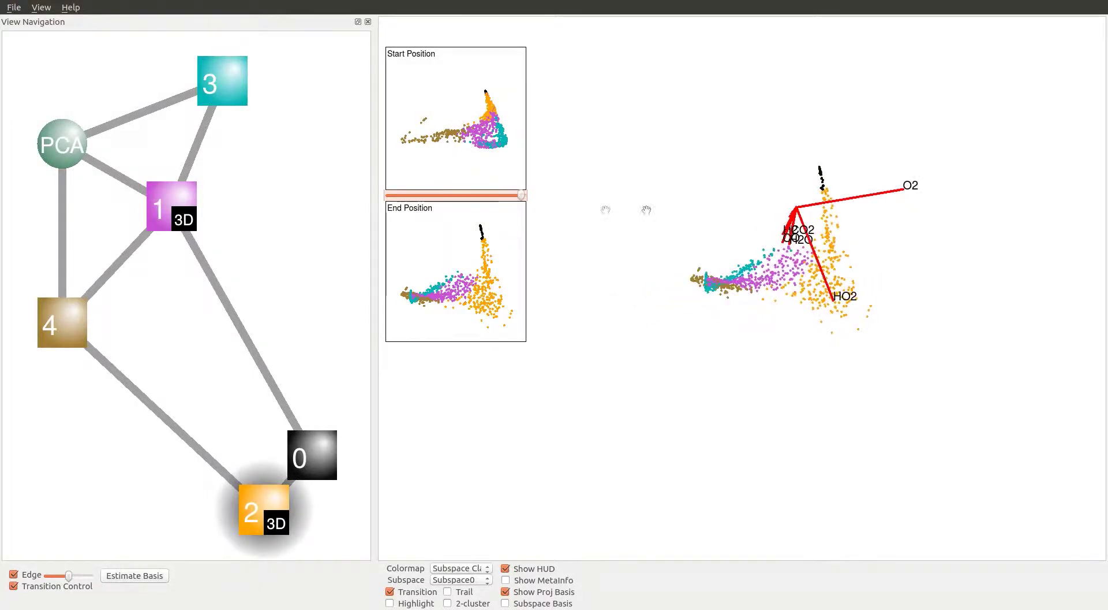
# - Transition through subspace 0 (replaying it), back to 2, then to view 4 and PCA
pyautogui.click(317, 449)
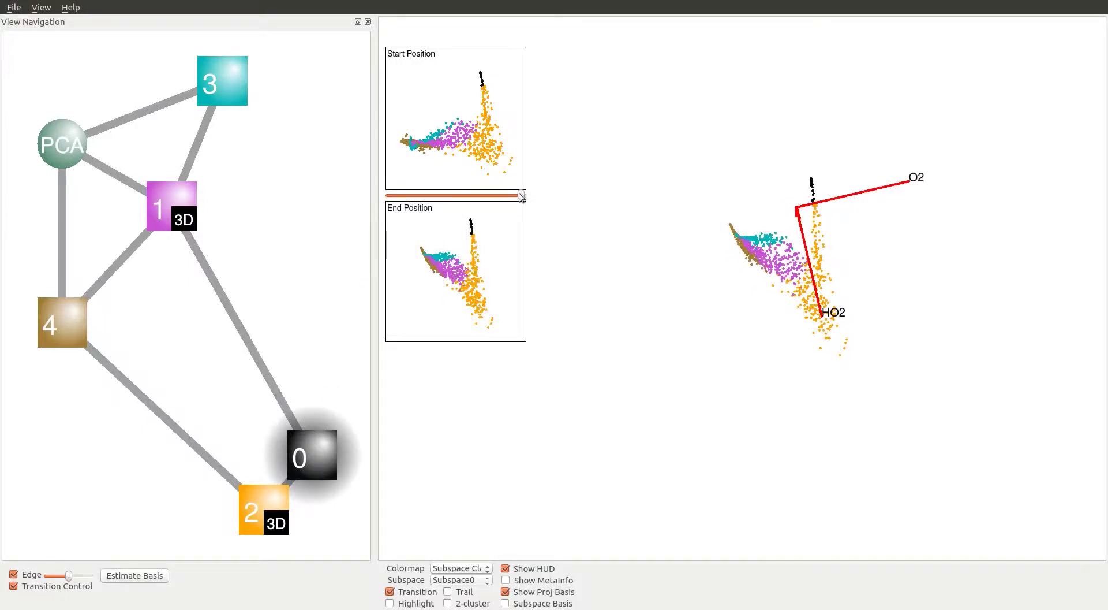
pyautogui.moveTo(521, 195)
pyautogui.mouseDown()
pyautogui.moveTo(421, 198)
pyautogui.moveTo(524, 204)
pyautogui.mouseUp()
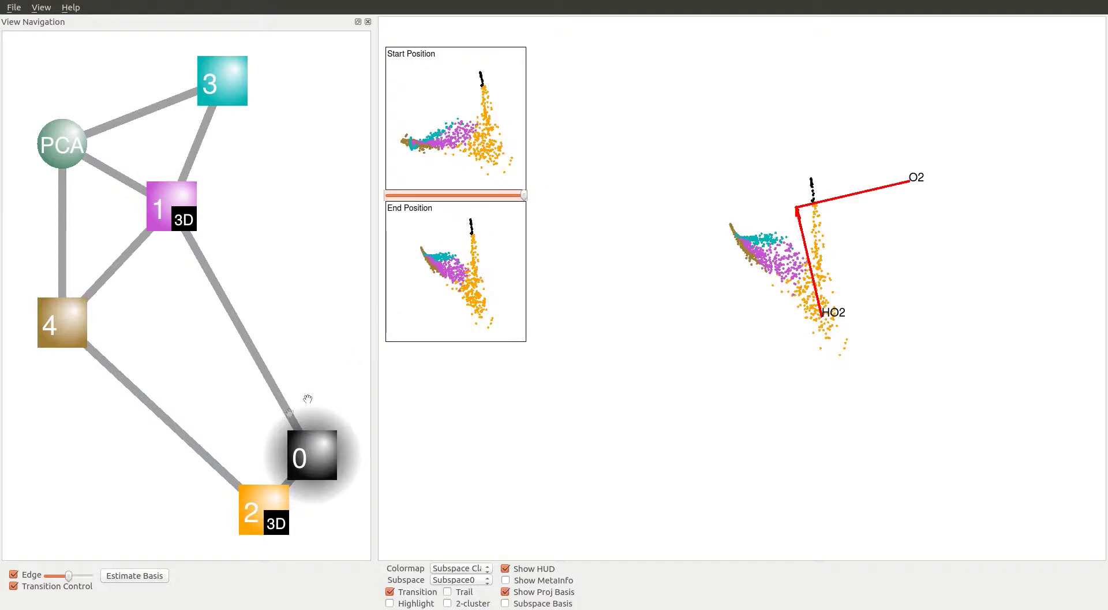
pyautogui.click(254, 504)
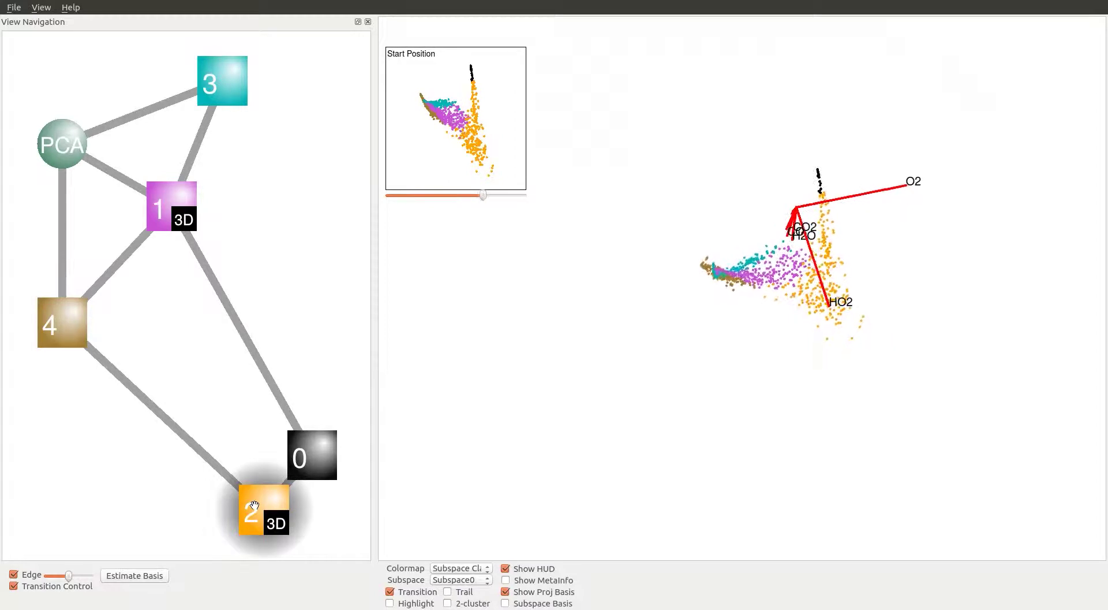
pyautogui.click(77, 306)
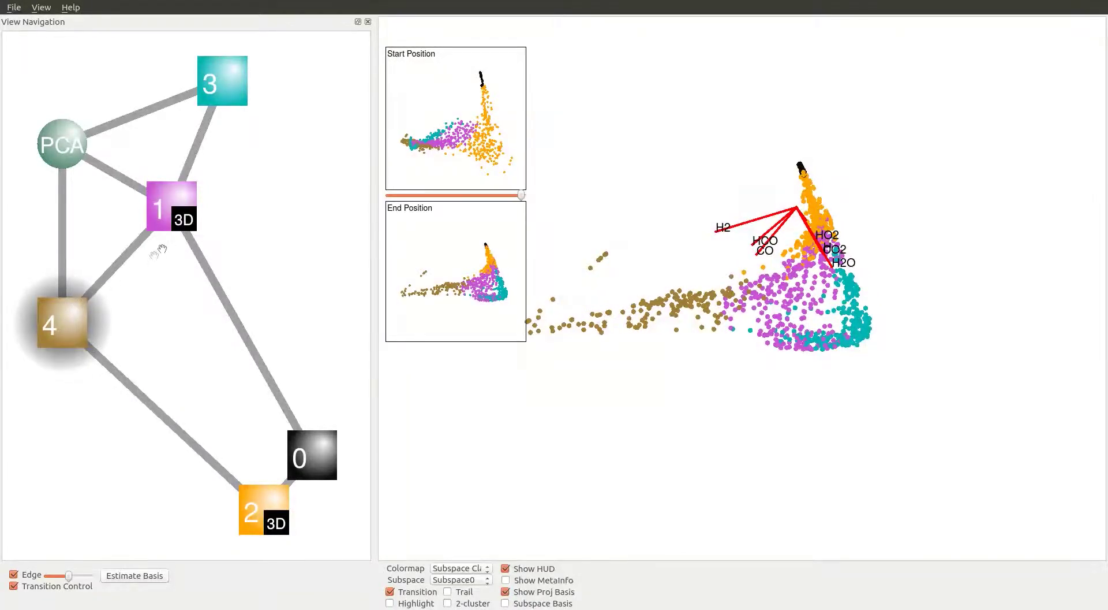
pyautogui.click(55, 149)
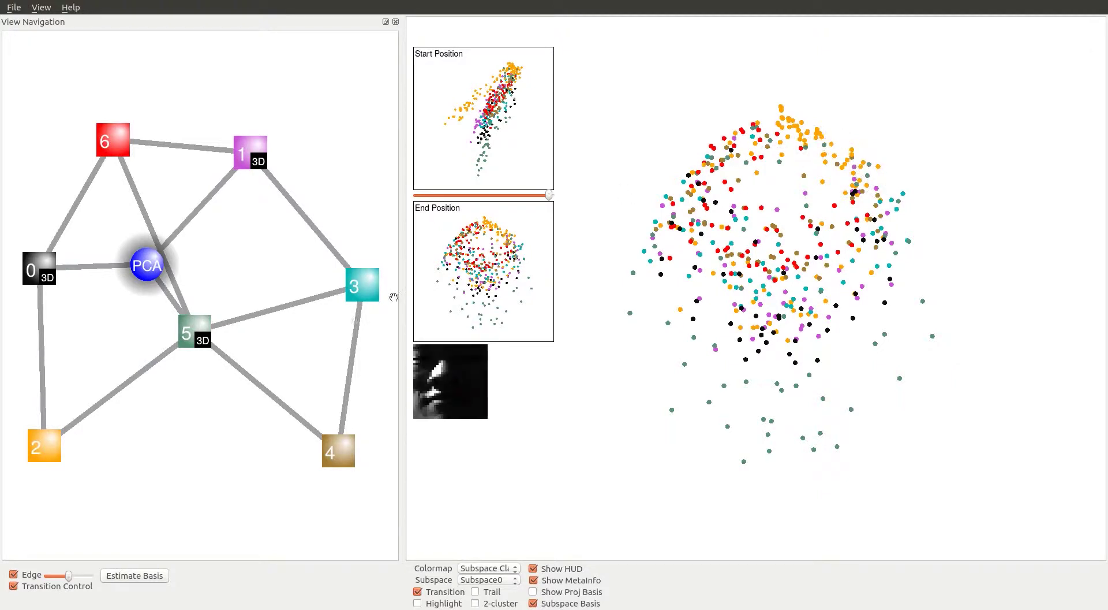
# - Cycle the face projection through view 4, PCA, view 3, PCA and finally view 2
pyautogui.click(327, 451)
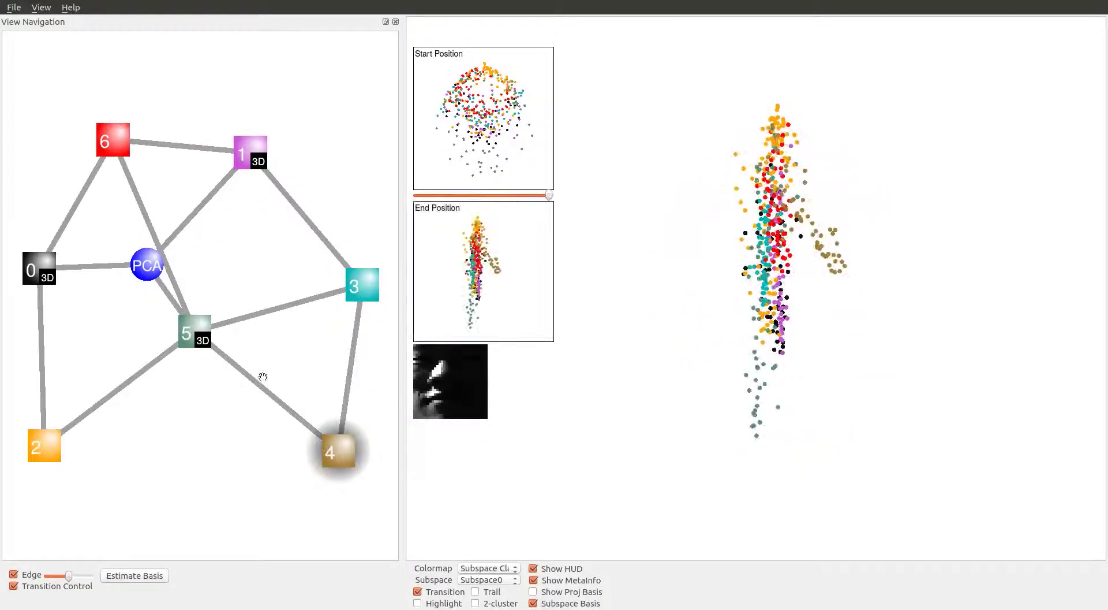
pyautogui.click(145, 261)
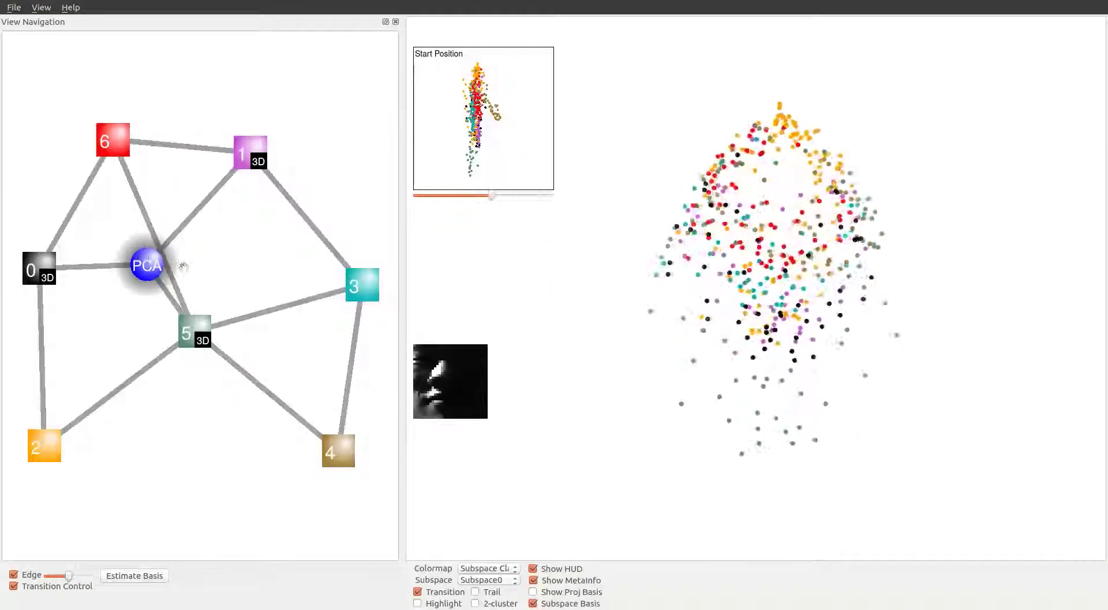
pyautogui.click(359, 283)
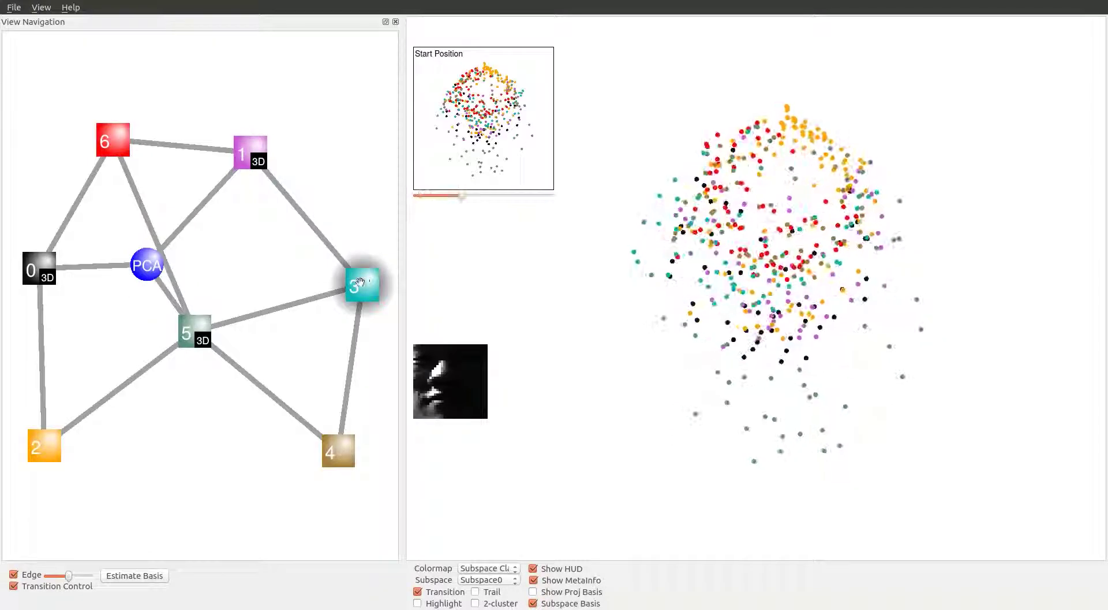
pyautogui.click(144, 266)
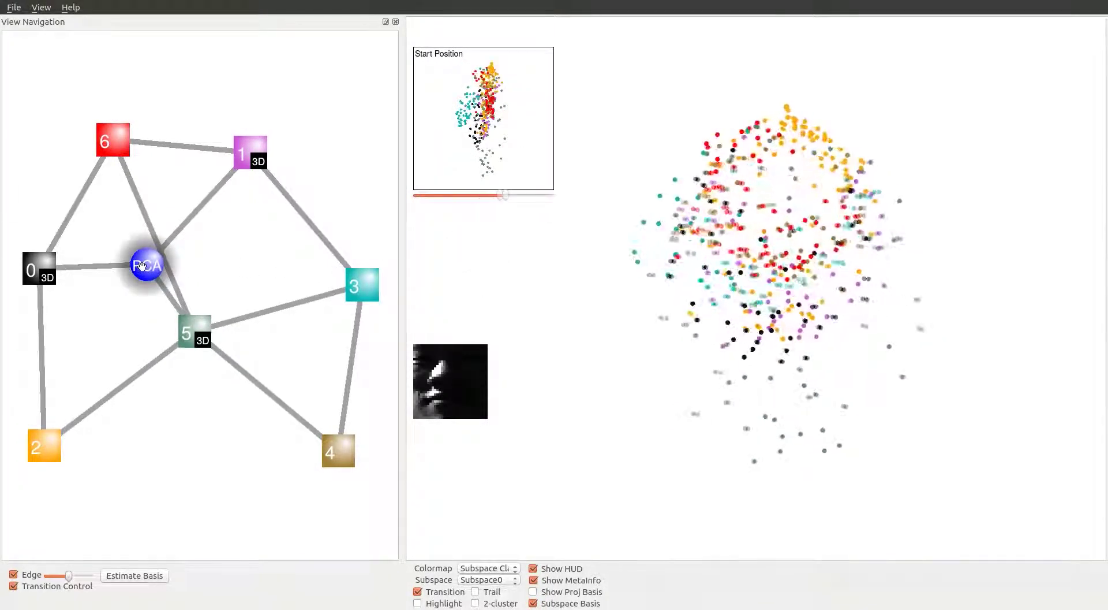
pyautogui.click(45, 456)
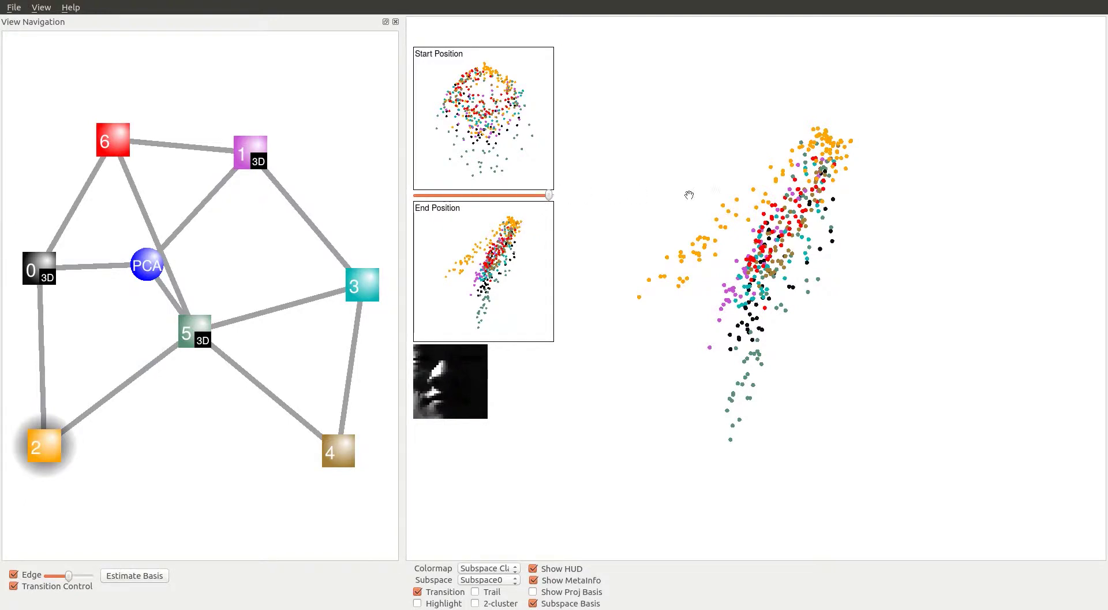
# - Select point 370 in the orange cluster to show its face image
pyautogui.click(816, 148)
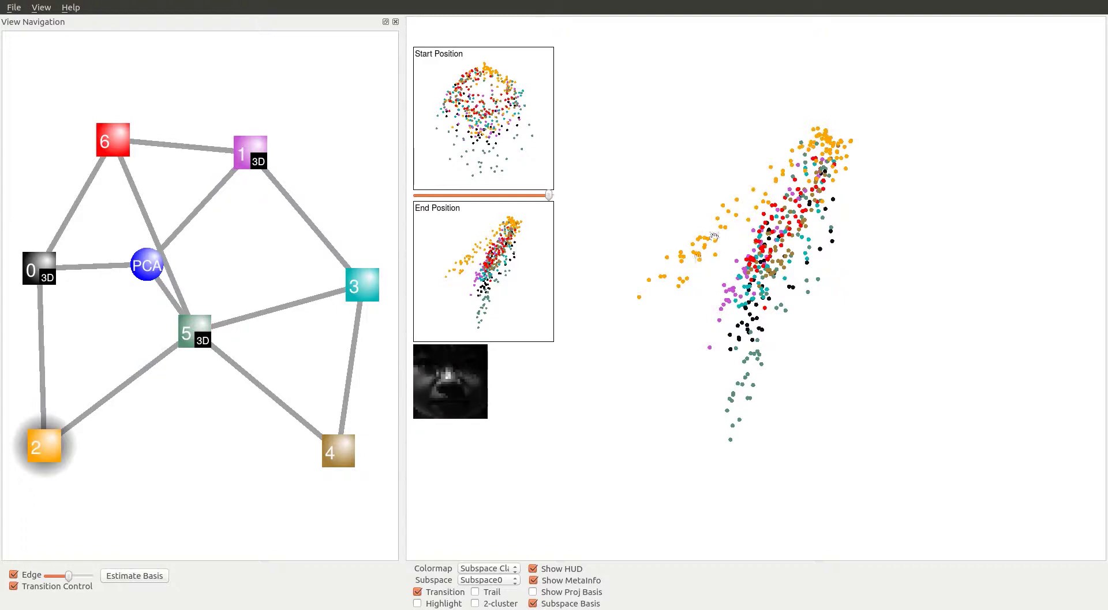
pyautogui.click(514, 573)
pyautogui.click(503, 532)
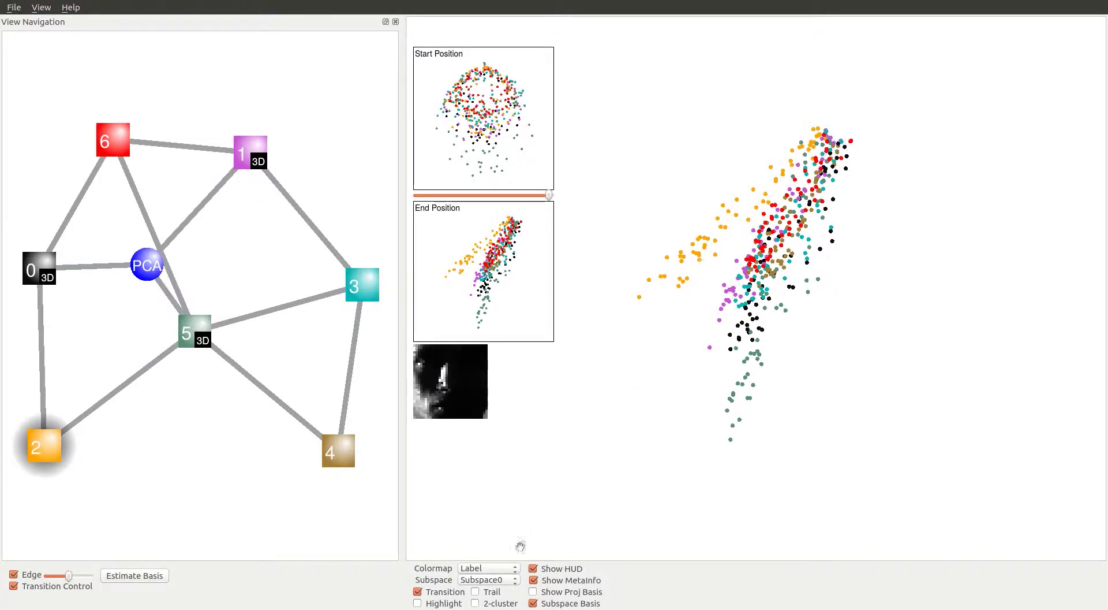
pyautogui.click(508, 568)
pyautogui.click(502, 530)
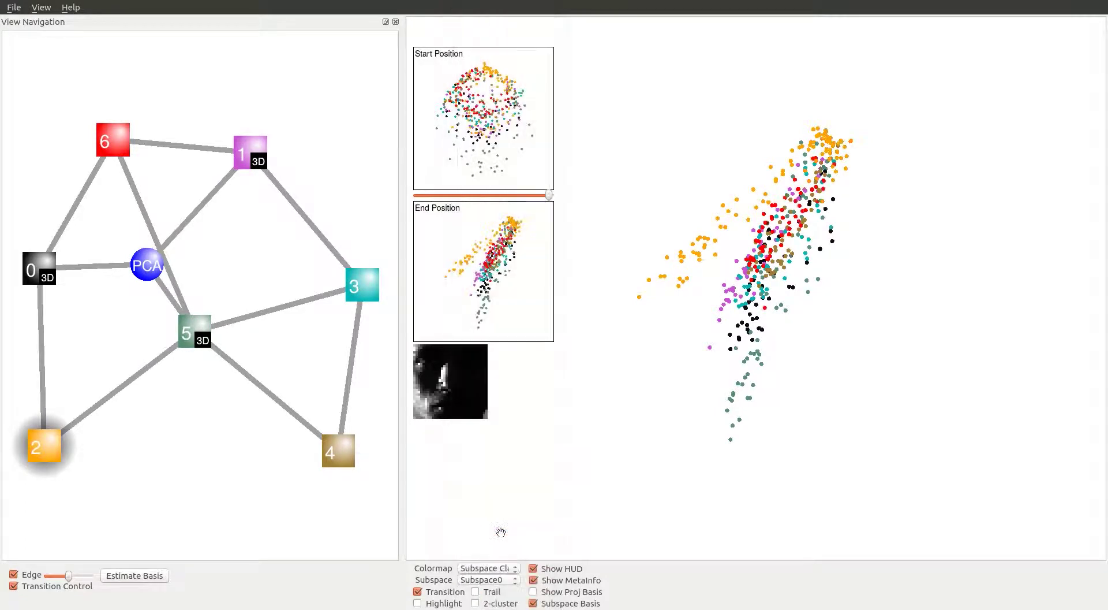
# - Return the face projection to PCA, then transition to view 6
pyautogui.click(148, 265)
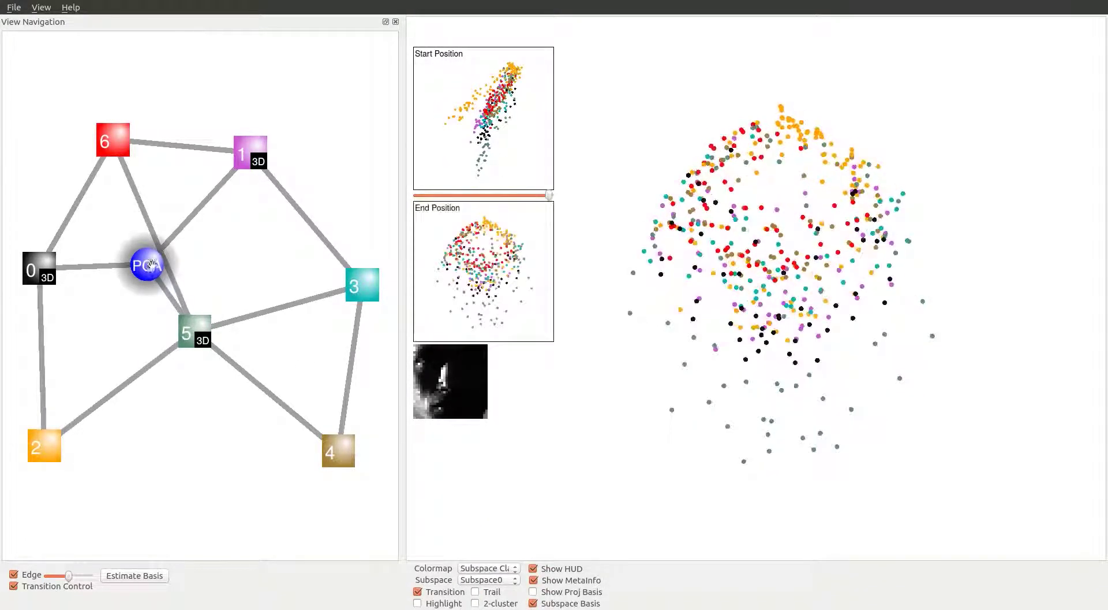
pyautogui.click(110, 129)
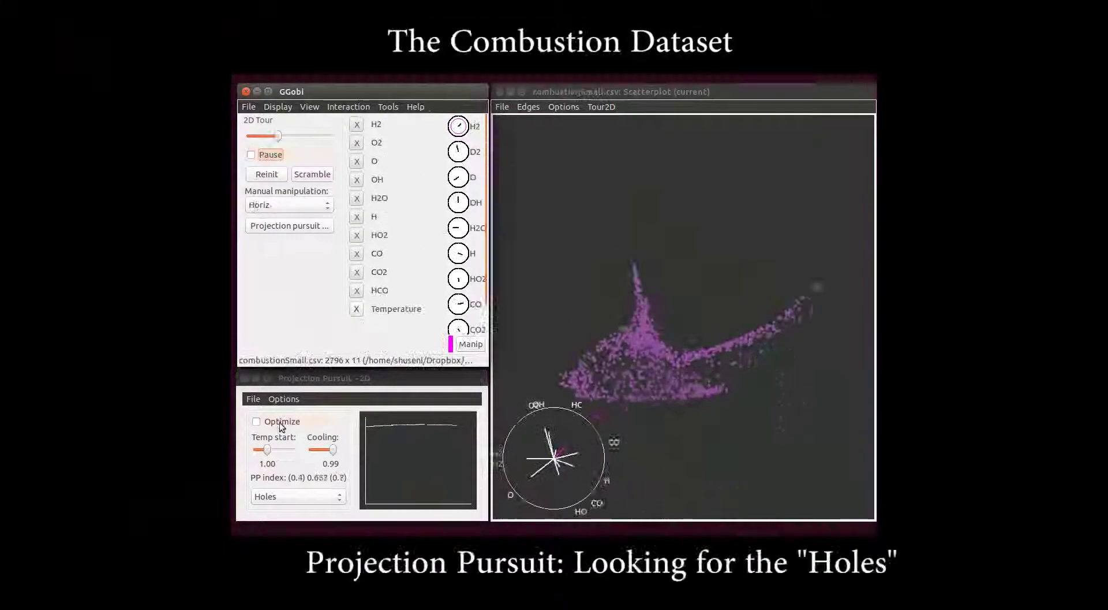
# - Tick Optimize to run Holes projection pursuit on the Combustion 2D tour
pyautogui.click(279, 421)
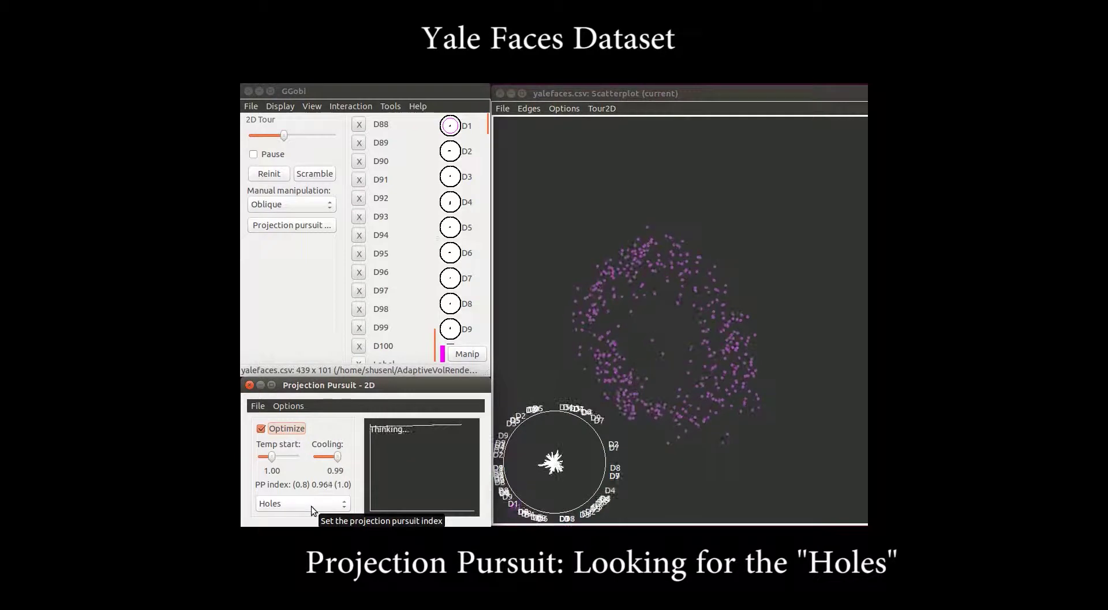
# - Review the projection pursuit index list, then start Holes optimisation on the MNIST tour
pyautogui.click(310, 506)
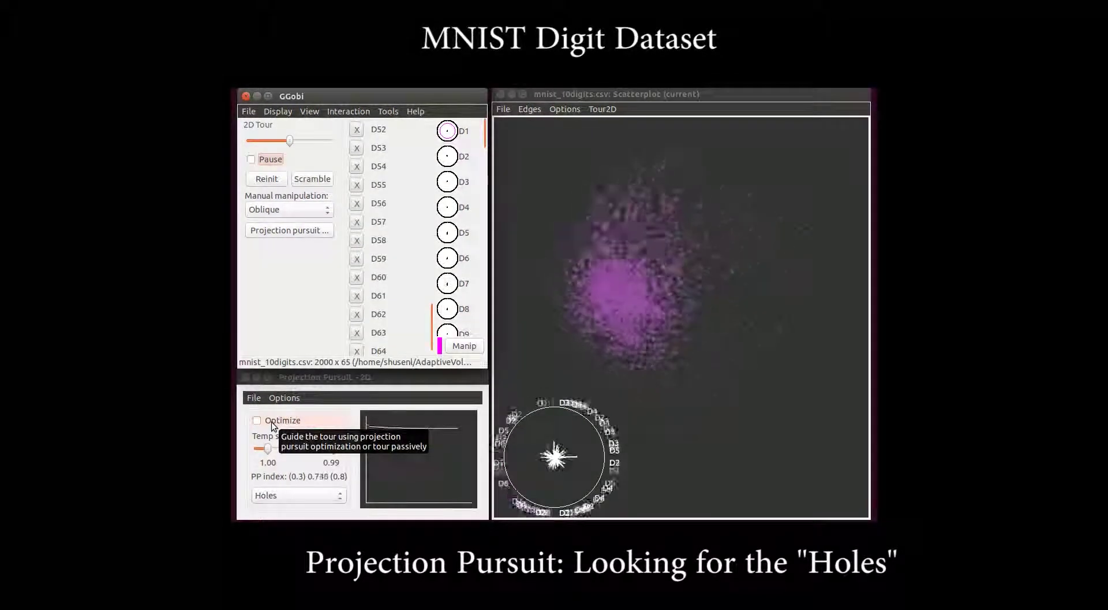
pyautogui.click(272, 421)
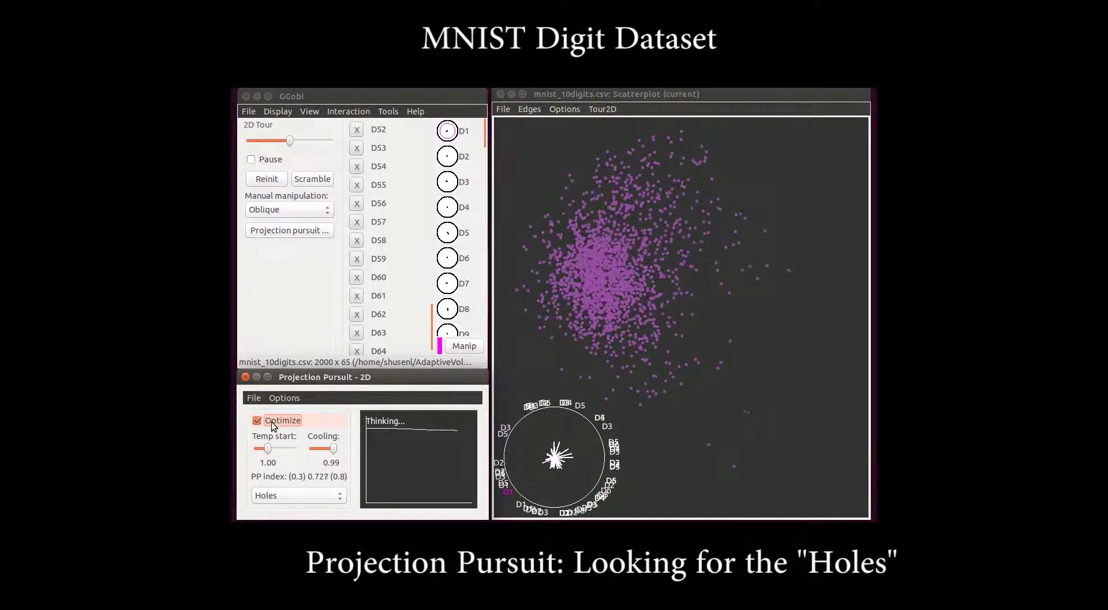